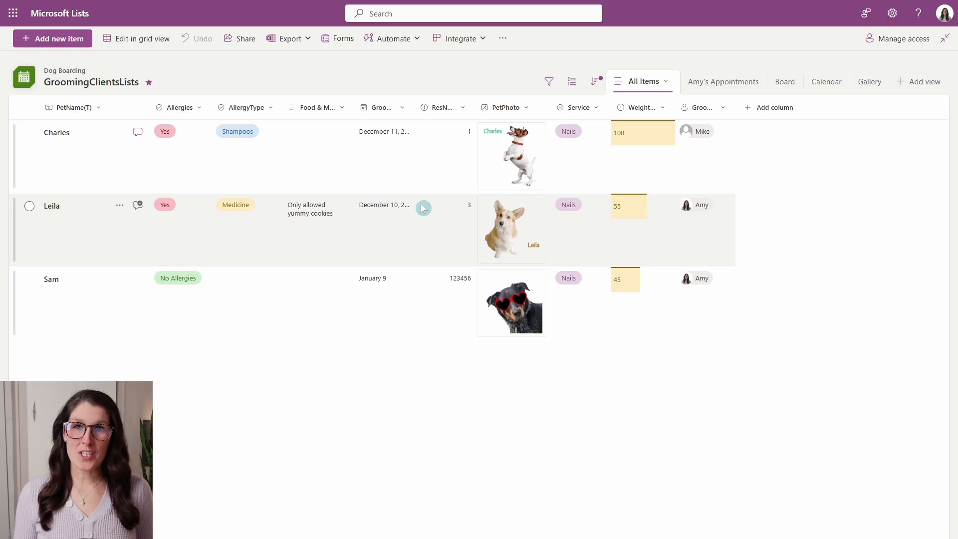
# - Open the list's Book Grooming form and review the choices of its Allergies field
pyautogui.click(348, 44)
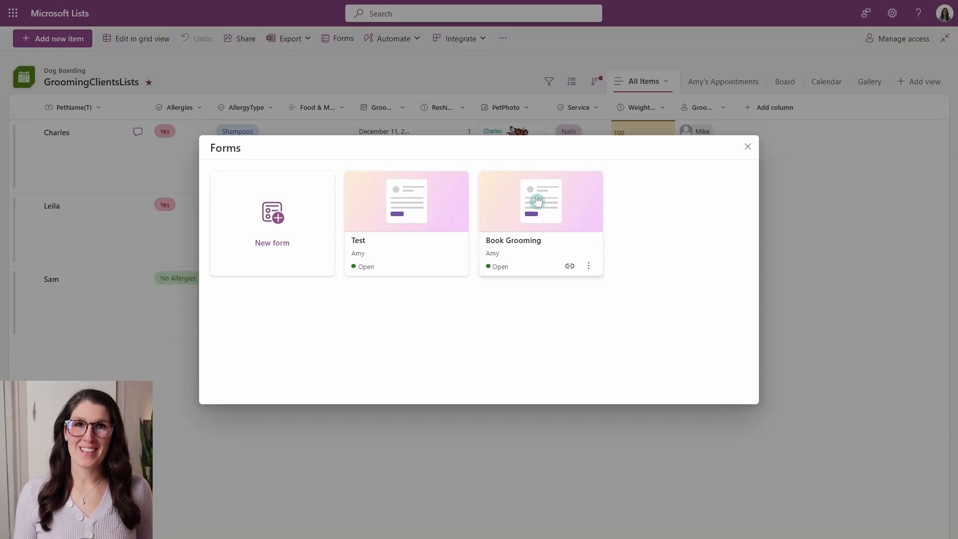
pyautogui.click(538, 201)
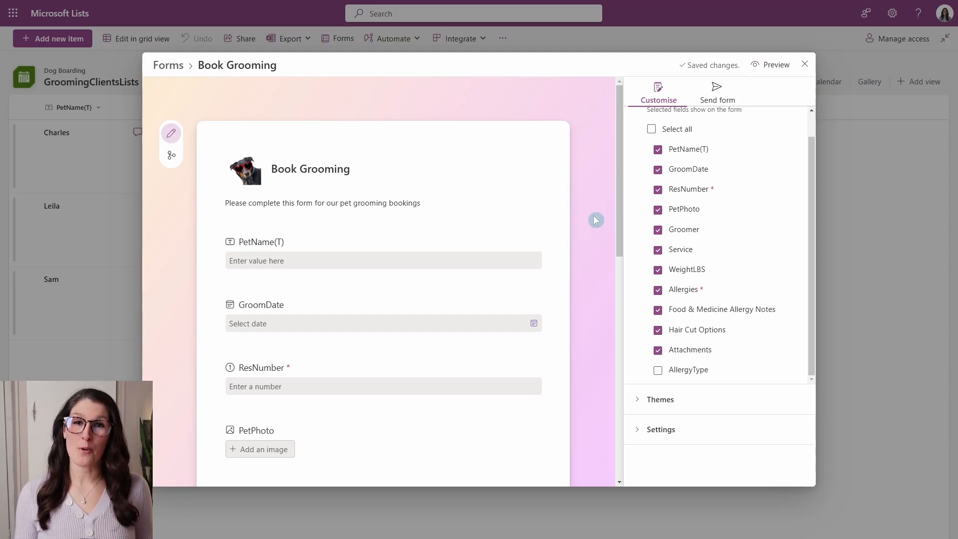
pyautogui.scroll(-10, 597, 203)
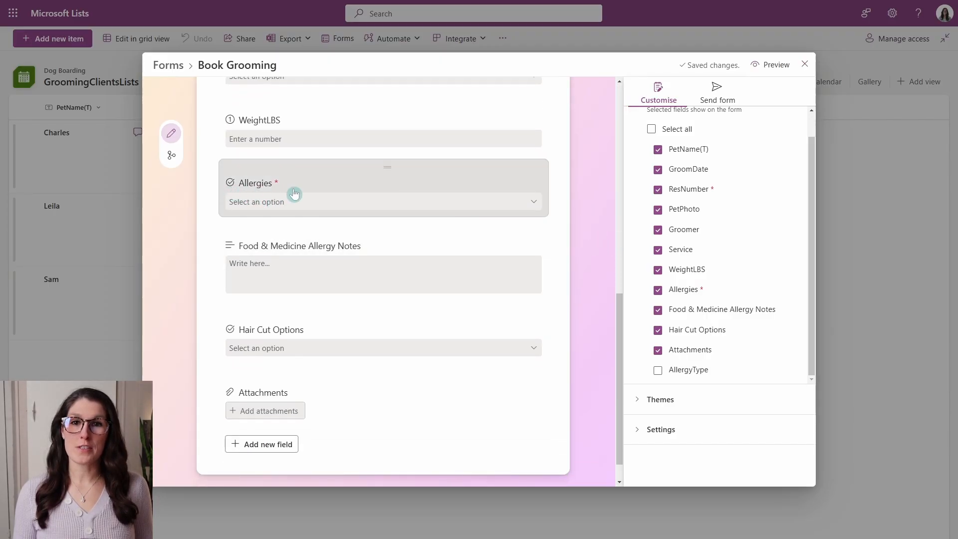
pyautogui.click(512, 178)
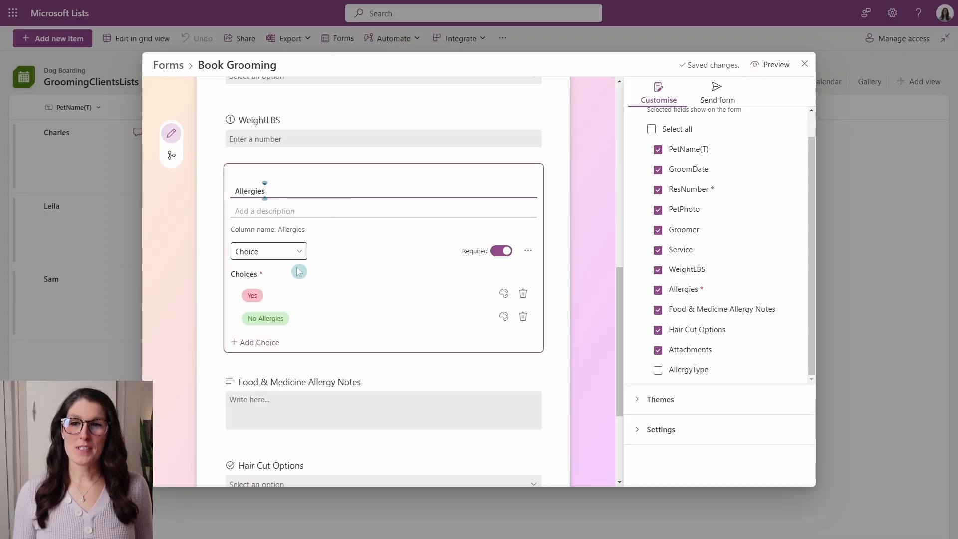
pyautogui.click(253, 300)
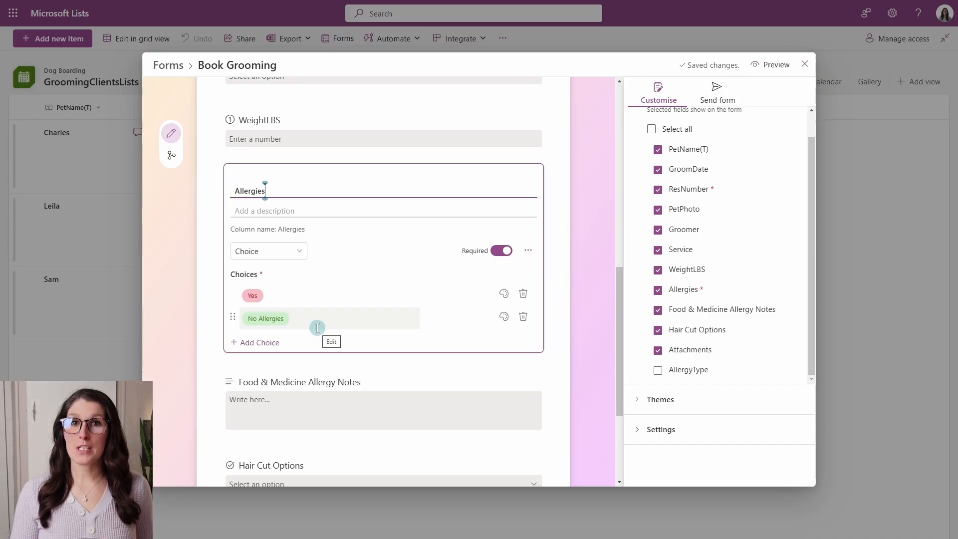
pyautogui.click(560, 314)
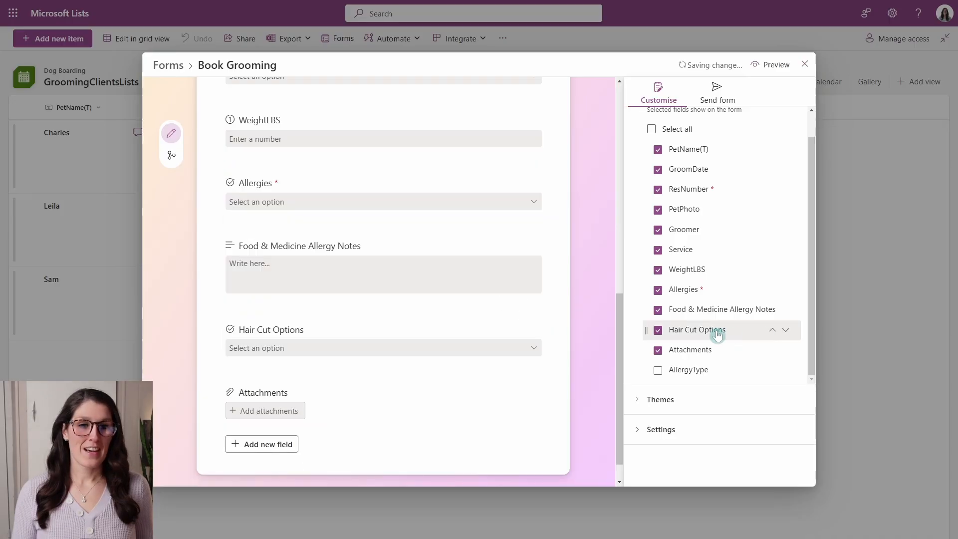
# - Show the AllergyType field on the form and place it directly below the Allergies field
pyautogui.click(657, 372)
pyautogui.scroll(-2, 572, 363)
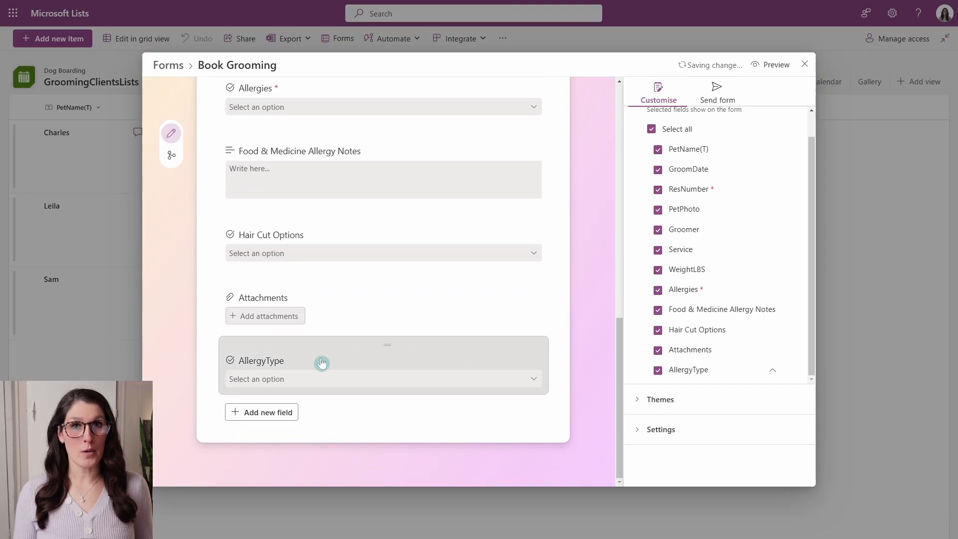
pyautogui.moveTo(317, 362); pyautogui.dragTo(410, 149)
pyautogui.scroll(2, 574, 260)
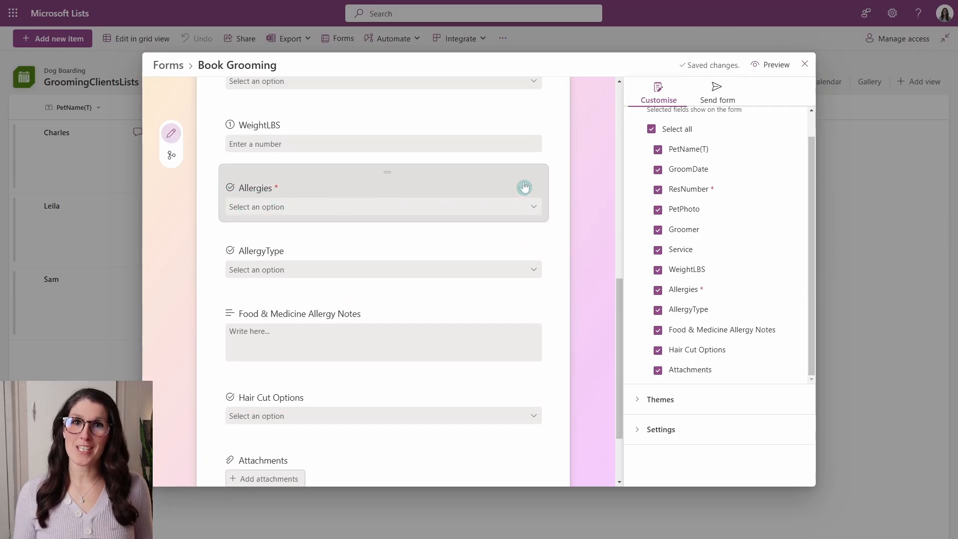
# - Review the choices of the Allergies and AllergyType fields and the notes field that follows them
pyautogui.click(524, 187)
pyautogui.scroll(-2, 594, 338)
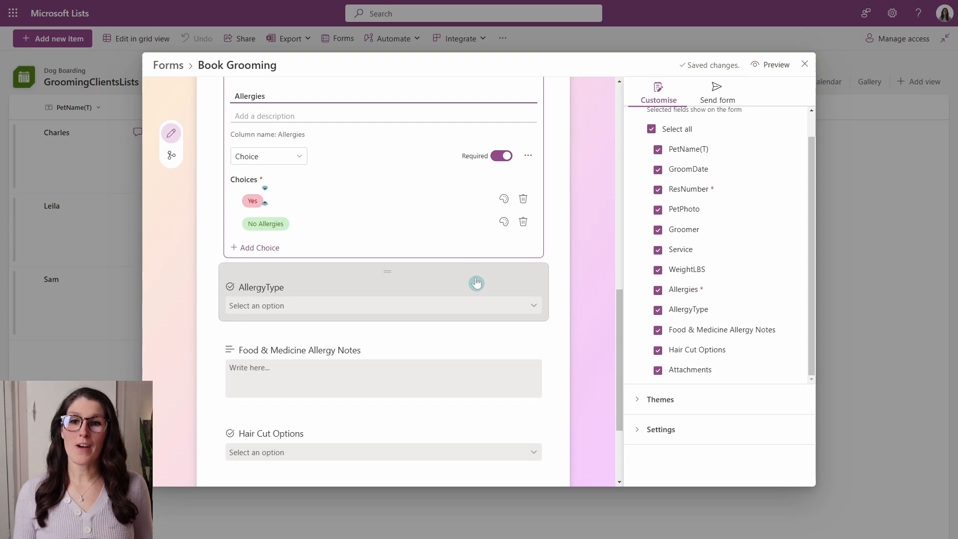
pyautogui.click(476, 282)
pyautogui.scroll(-2, 576, 281)
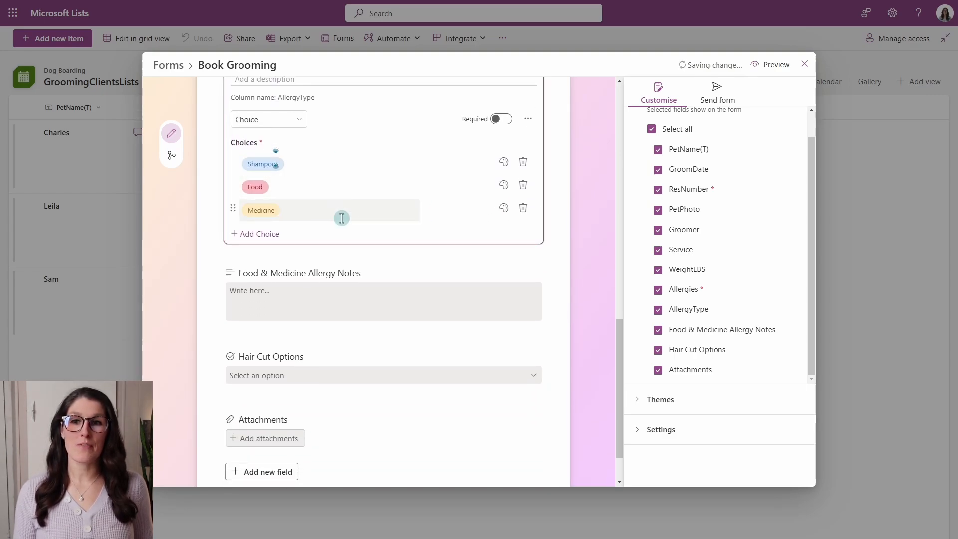
pyautogui.click(471, 273)
pyautogui.scroll(2, 549, 265)
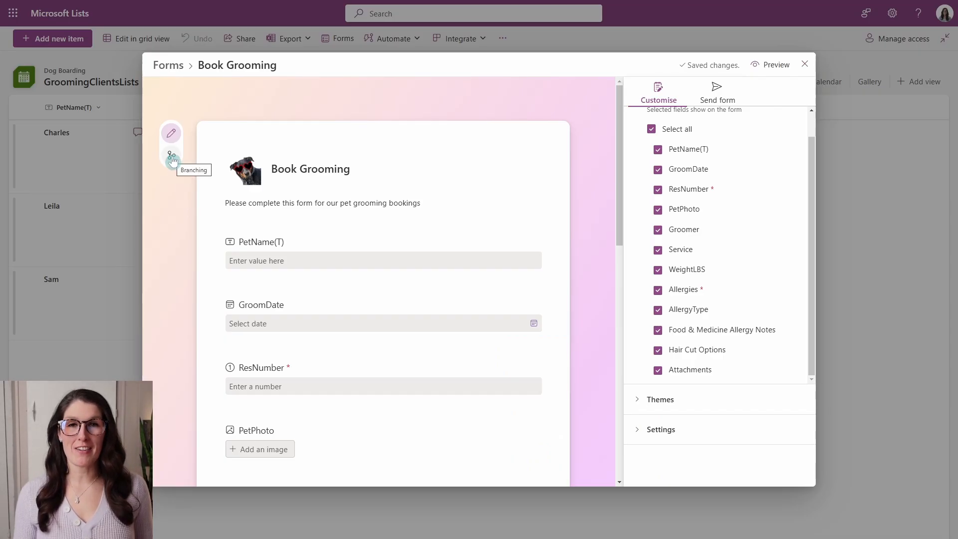
# - Open the form's branching and route the No Allergies choice of the Allergies field to Hair Cut Options
pyautogui.click(172, 159)
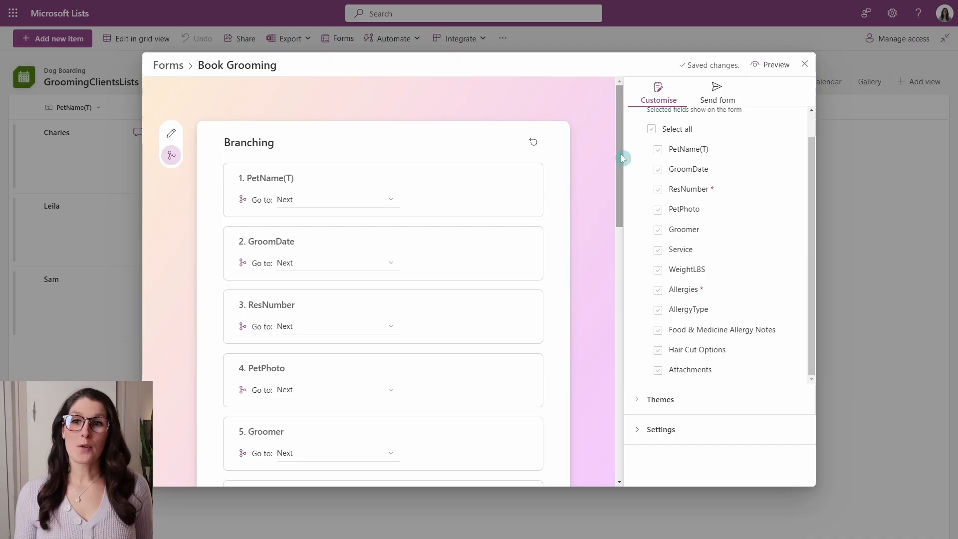
pyautogui.moveTo(623, 158); pyautogui.dragTo(617, 280)
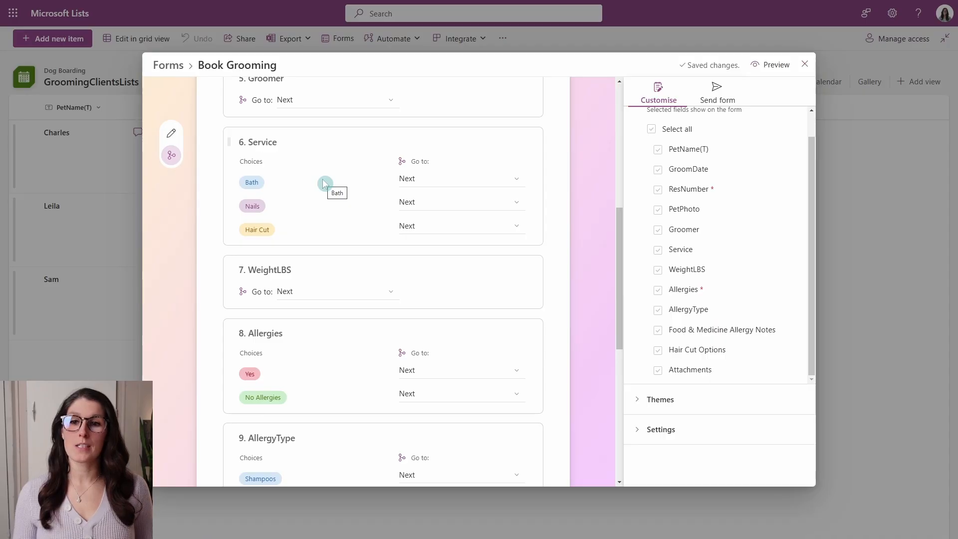
pyautogui.scroll(-4, 299, 180)
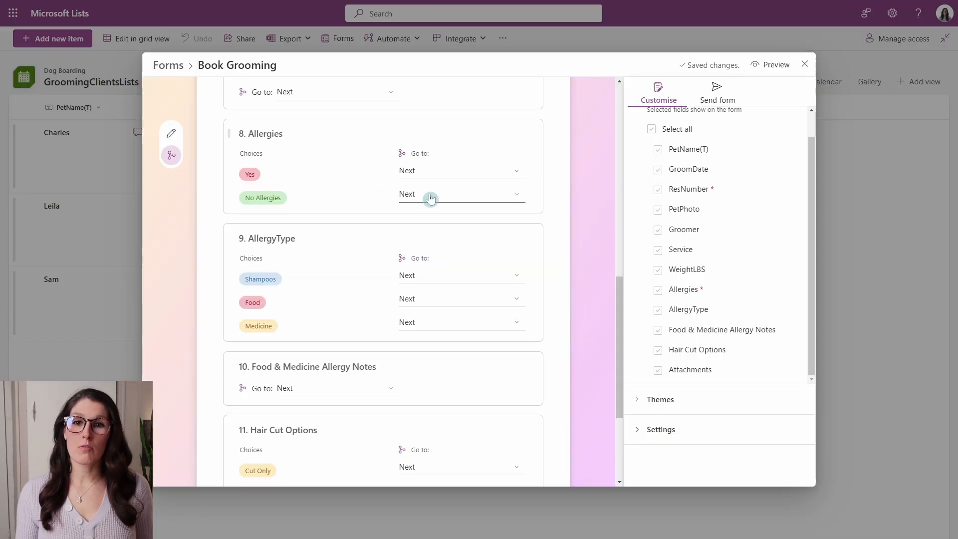
pyautogui.click(520, 198)
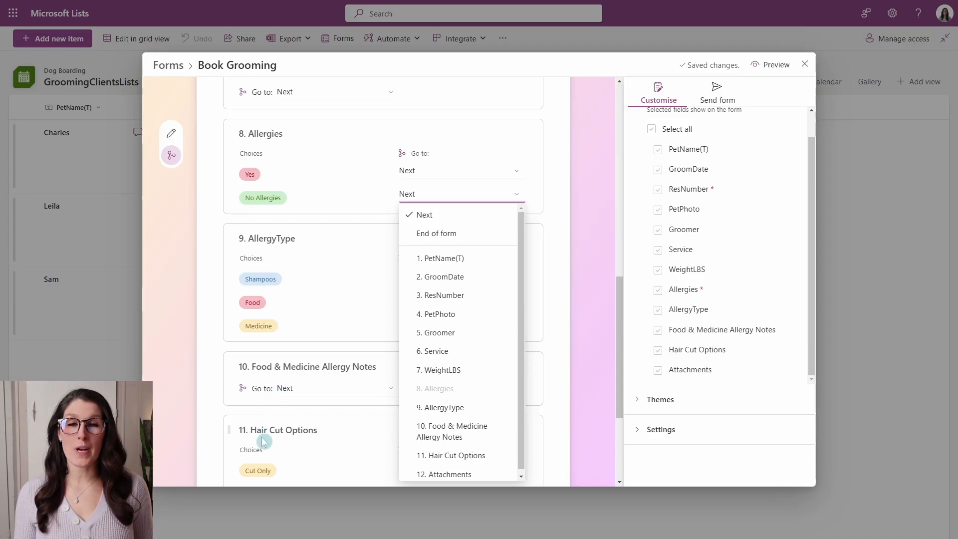
pyautogui.click(487, 461)
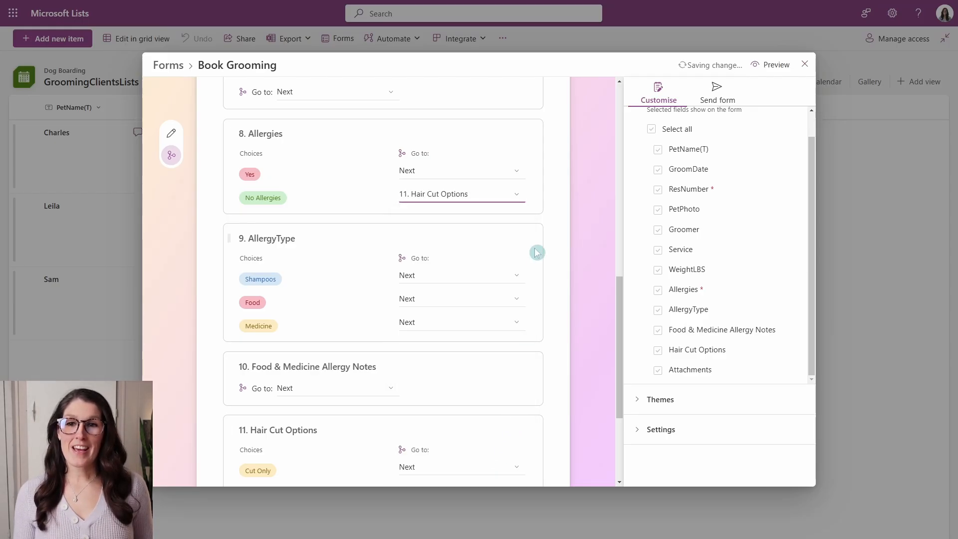
# - Route the Shampoos choice of the AllergyType field to Hair Cut Options
pyautogui.scroll(-2, 432, 205)
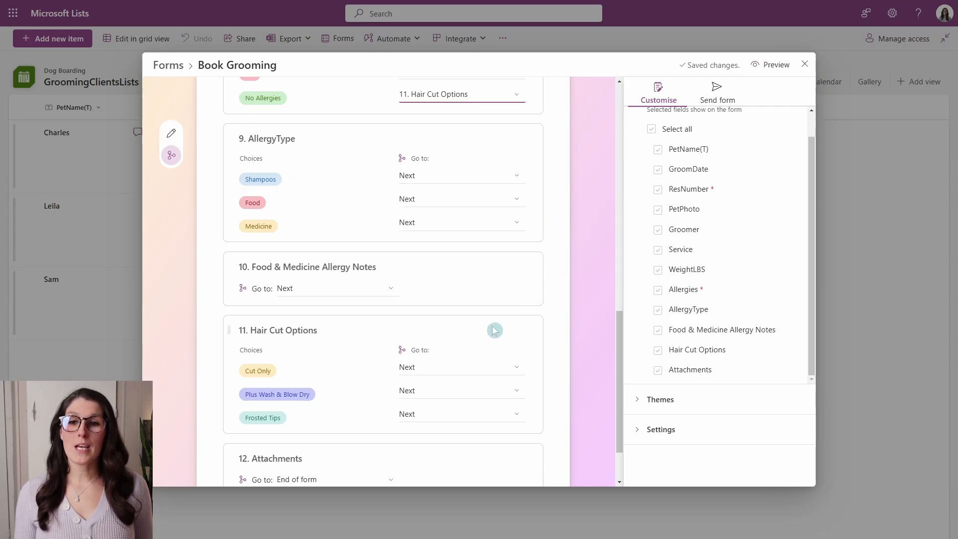
pyautogui.click(517, 180)
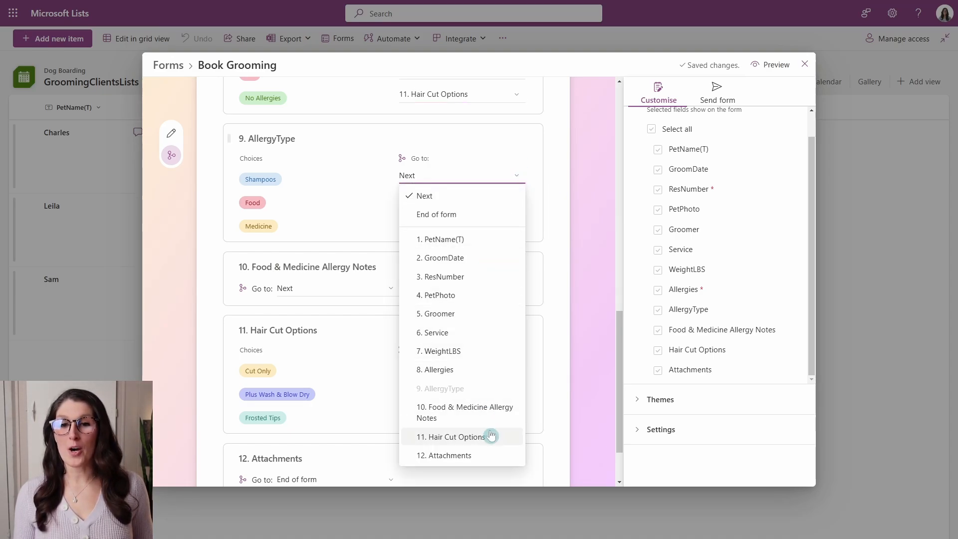
pyautogui.click(491, 436)
pyautogui.scroll(-1, 563, 265)
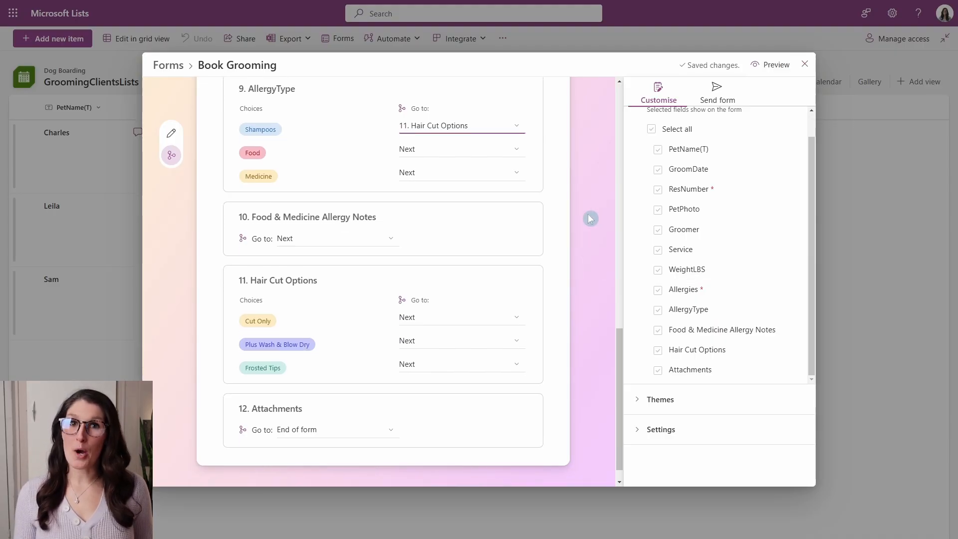
pyautogui.scroll(-1, 574, 249)
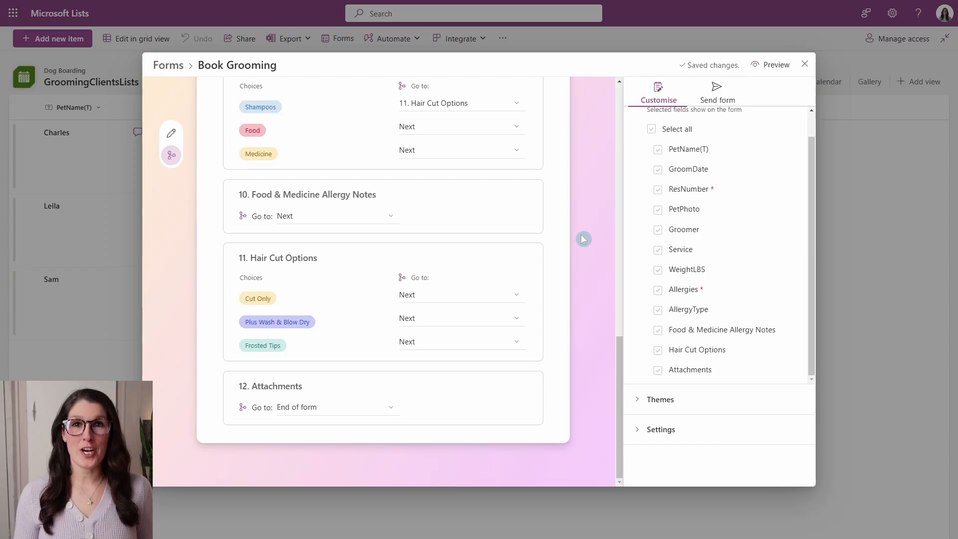
# - Preview the form and test the branching with Allergies set to Yes and AllergyType set to Shampoos
pyautogui.click(760, 70)
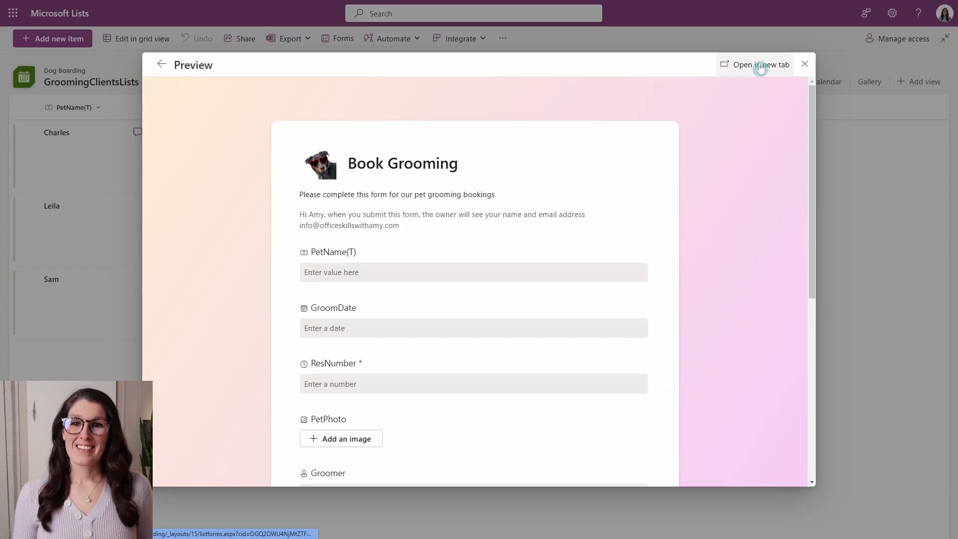
pyautogui.moveTo(811, 154); pyautogui.dragTo(798, 358)
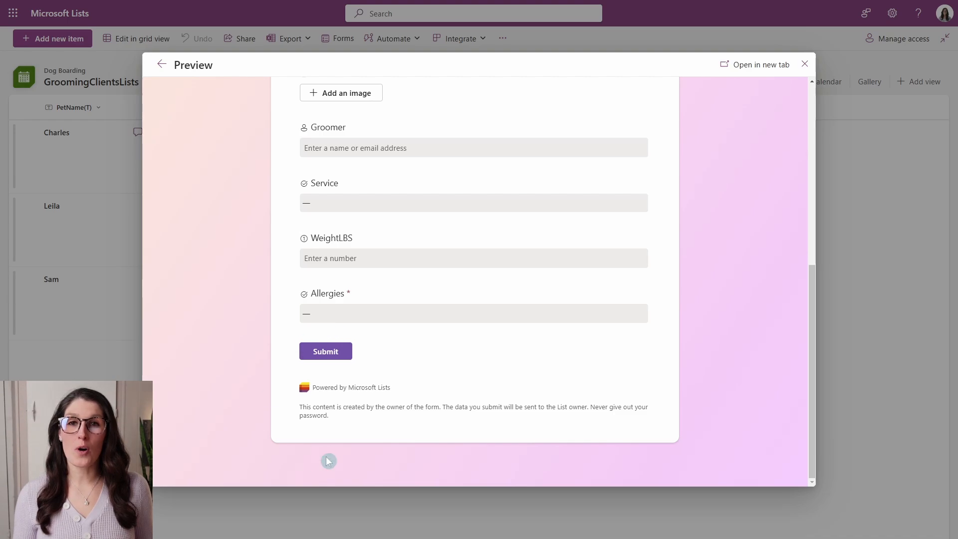
pyautogui.click(415, 315)
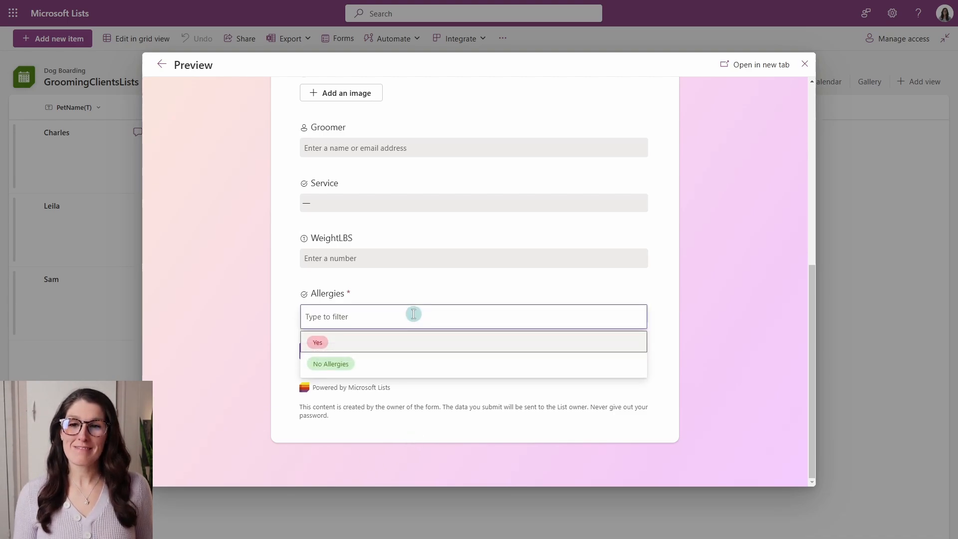
pyautogui.click(357, 344)
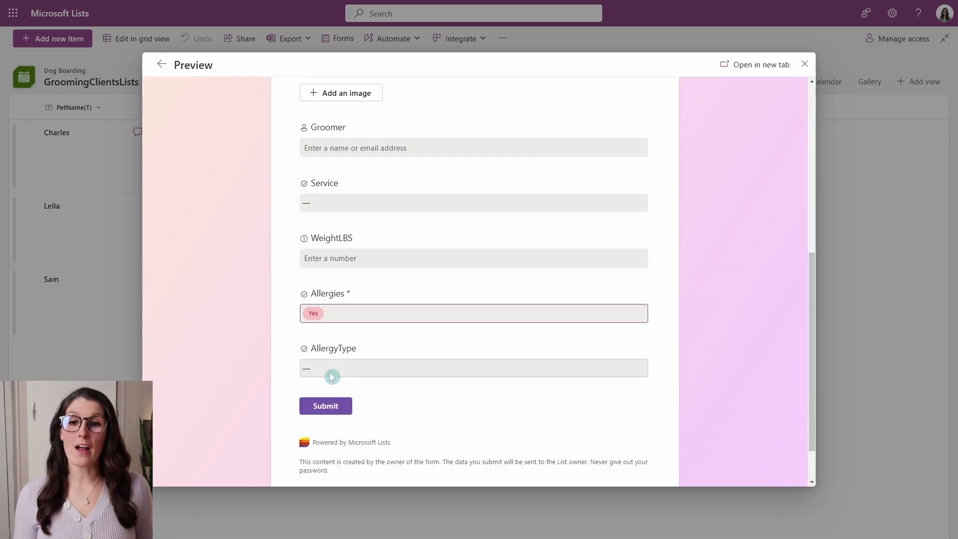
pyautogui.click(439, 369)
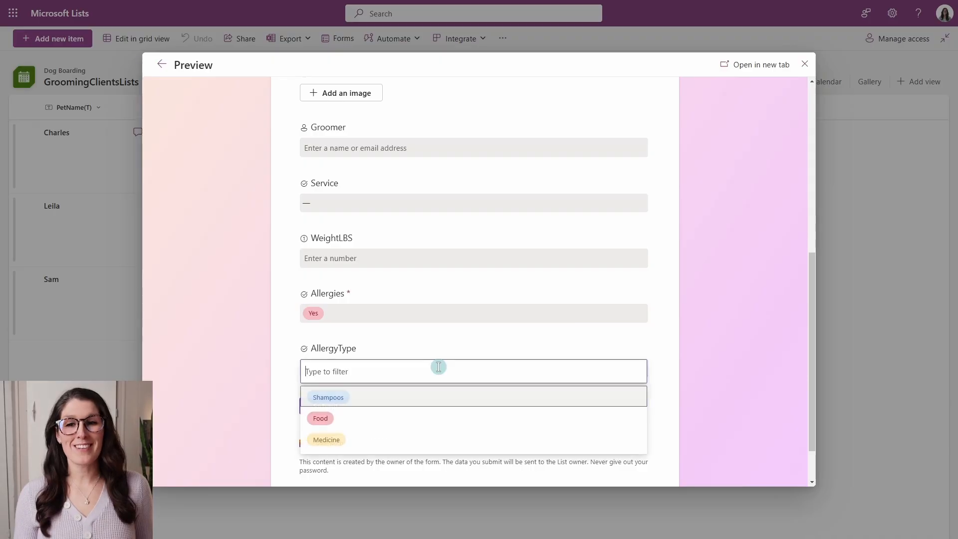
pyautogui.click(367, 402)
pyautogui.scroll(-2, 280, 385)
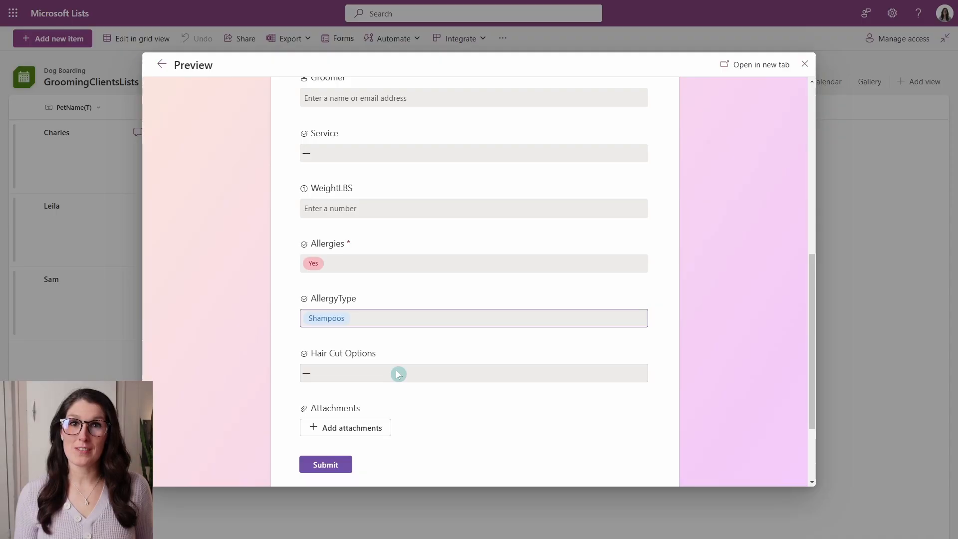
# - Change the AllergyType answer in the preview to Food and check which questions follow
pyautogui.click(388, 318)
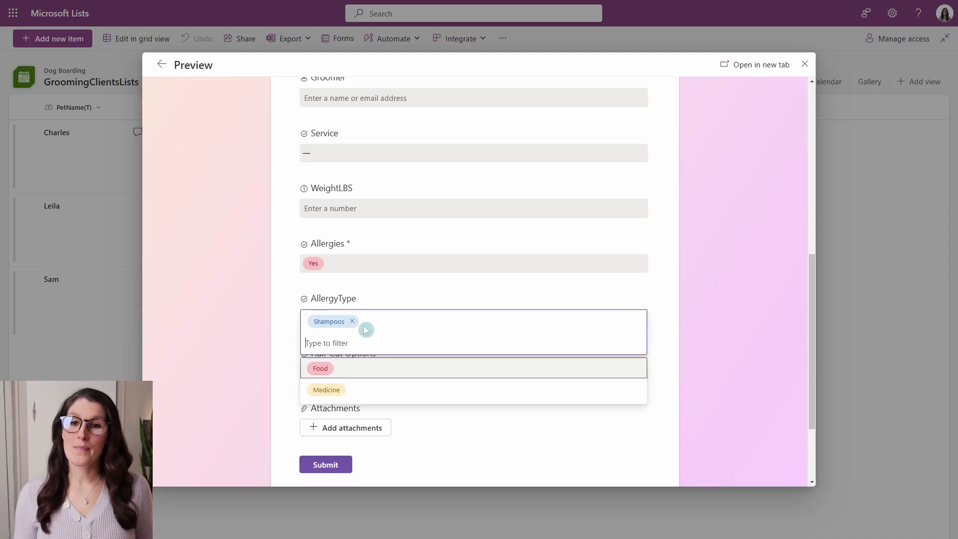
pyautogui.click(345, 372)
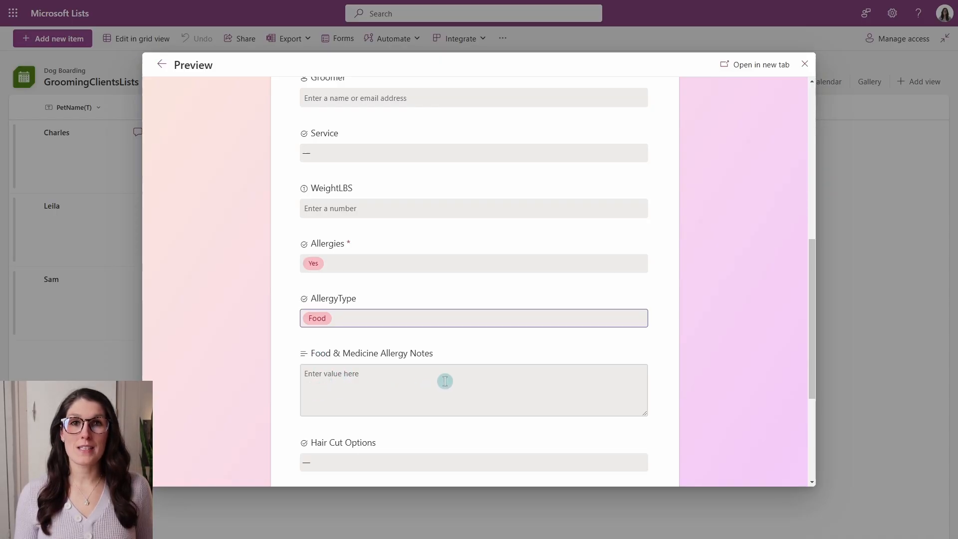
pyautogui.scroll(-1, 447, 380)
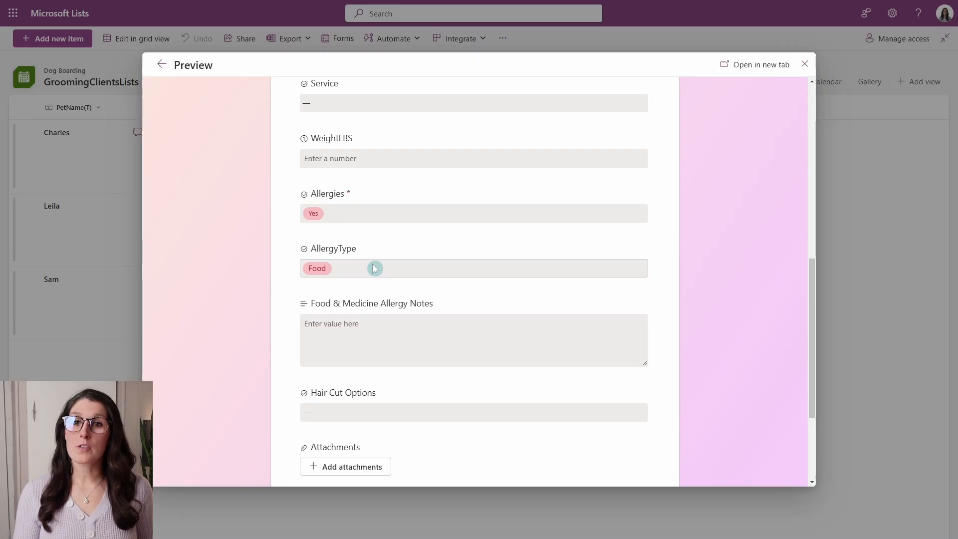
# - Change the Allergies answer to No Allergies to test that branch, and return to the form editor
pyautogui.click(366, 221)
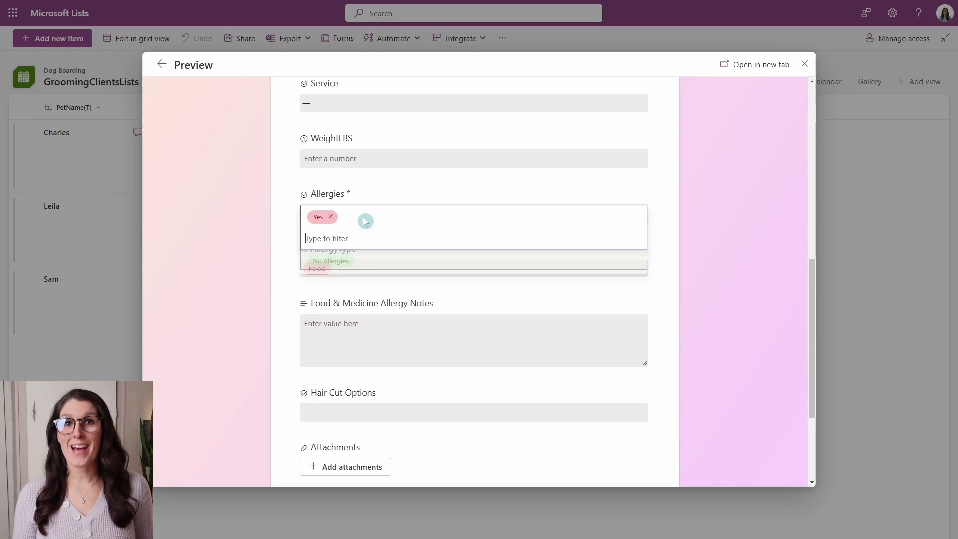
pyautogui.click(345, 263)
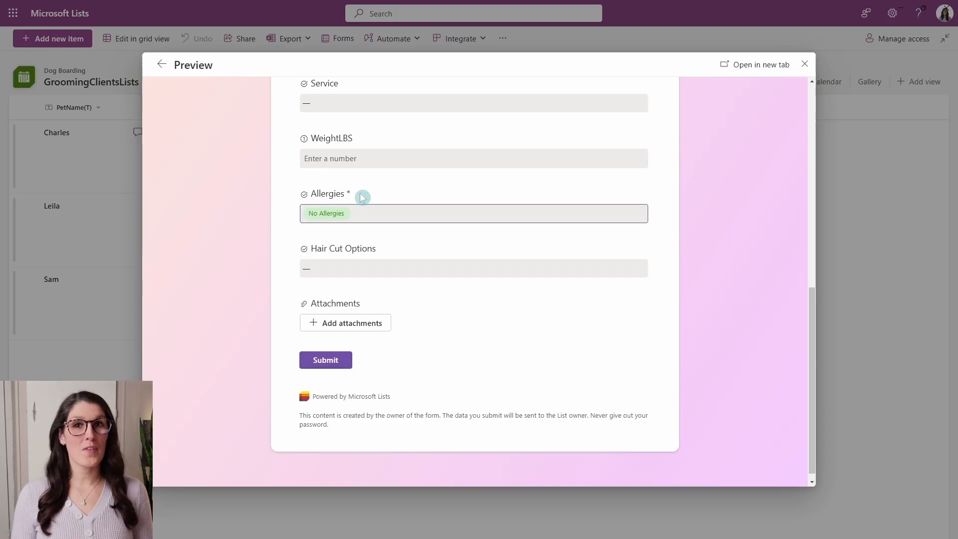
pyautogui.scroll(-1, 669, 302)
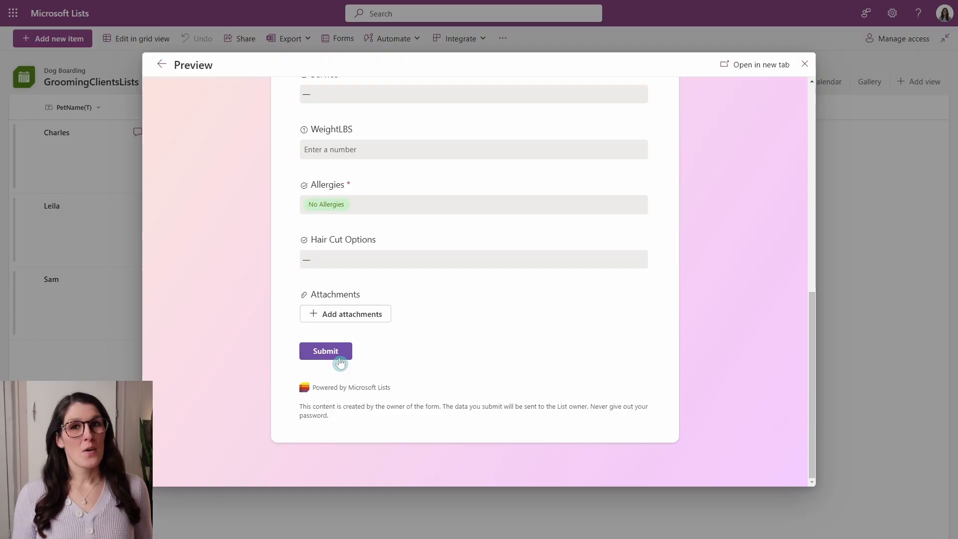
pyautogui.click(164, 66)
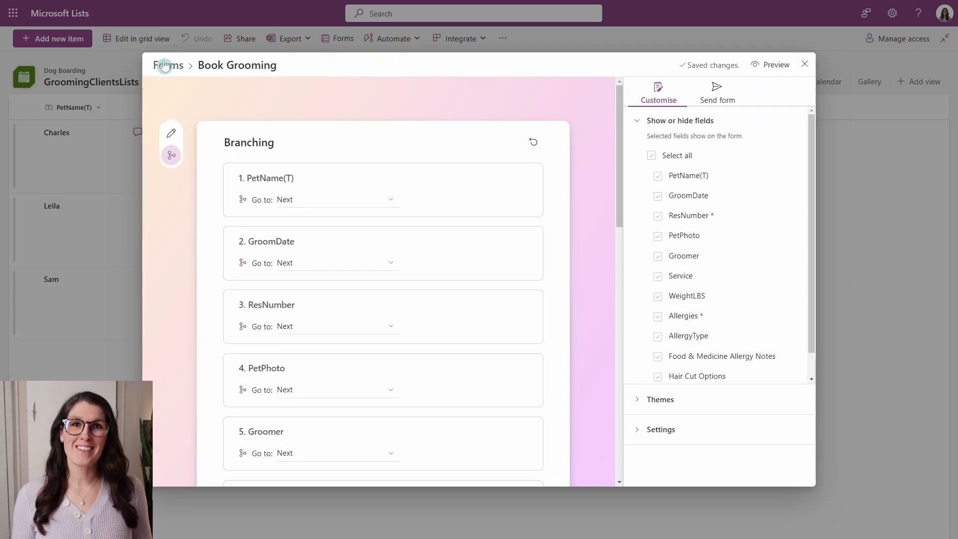
# - Copy the Book Grooming form's response link and paste it into a new message in the open Microsoft Teams chat
pyautogui.click(734, 96)
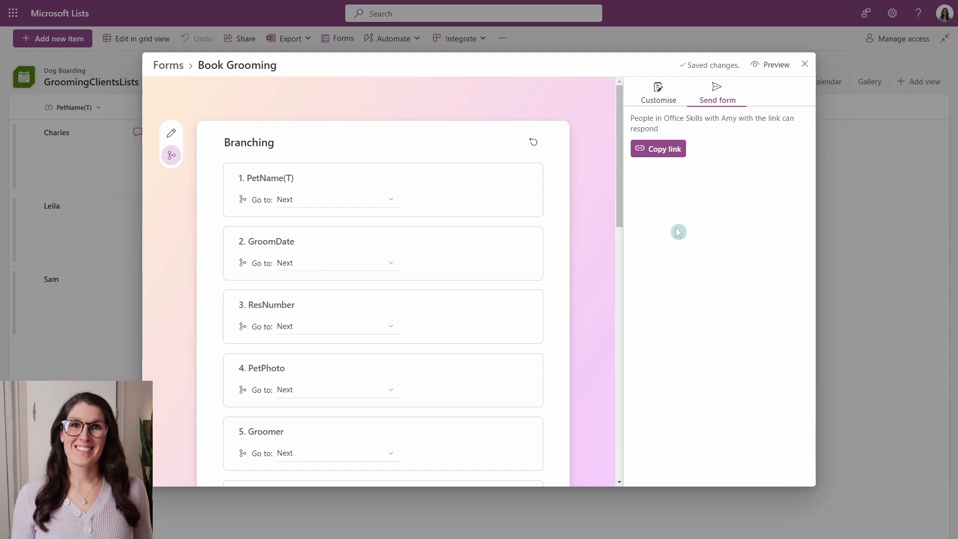
pyautogui.click(675, 151)
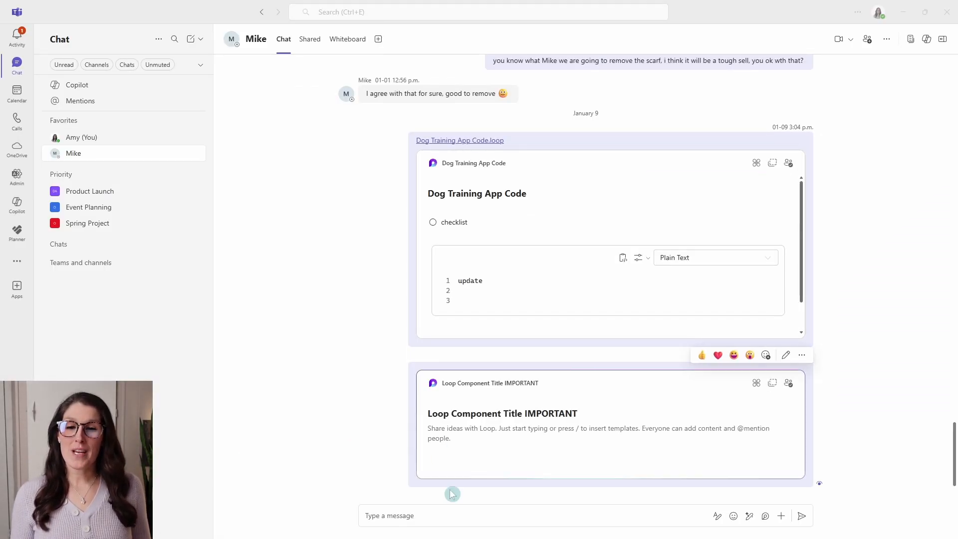
pyautogui.click(430, 519)
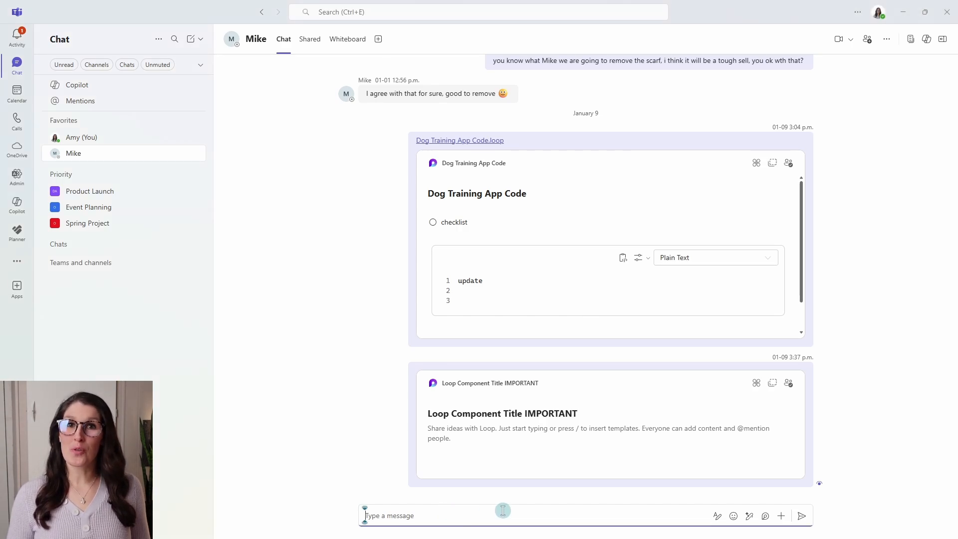
pyautogui.hotkey('ctrl', 'v')
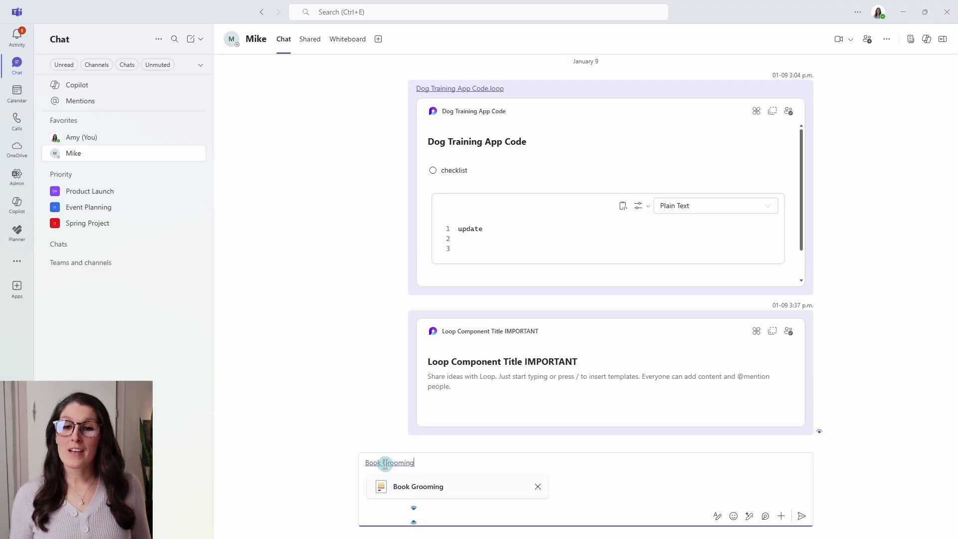
pyautogui.moveTo(386, 462)
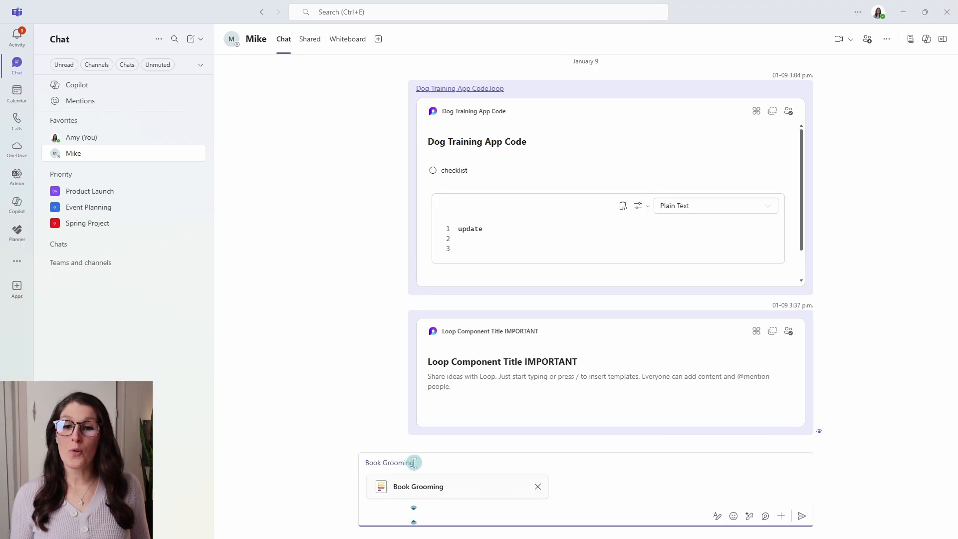